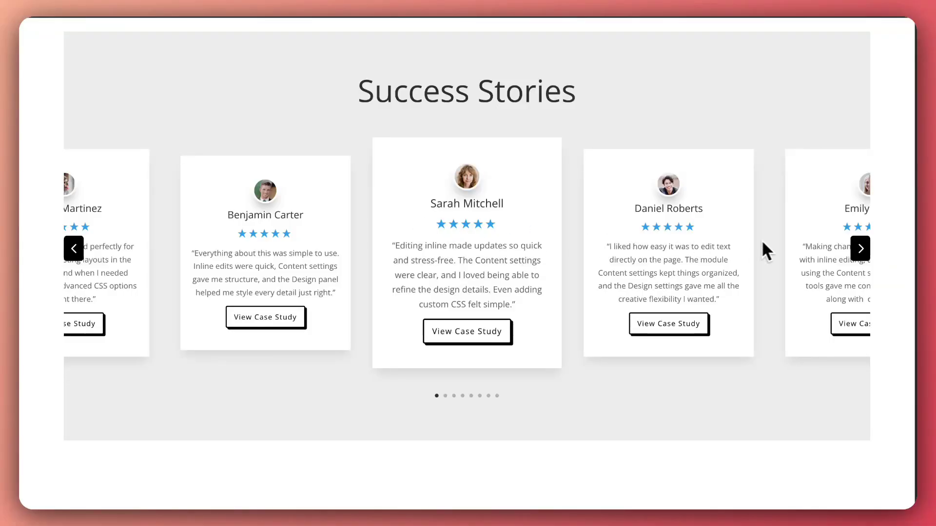
Advance the Success Stories carousel three cards, then the flower carousel to Indoor Plants
click(859, 248)
click(859, 249)
click(859, 249)
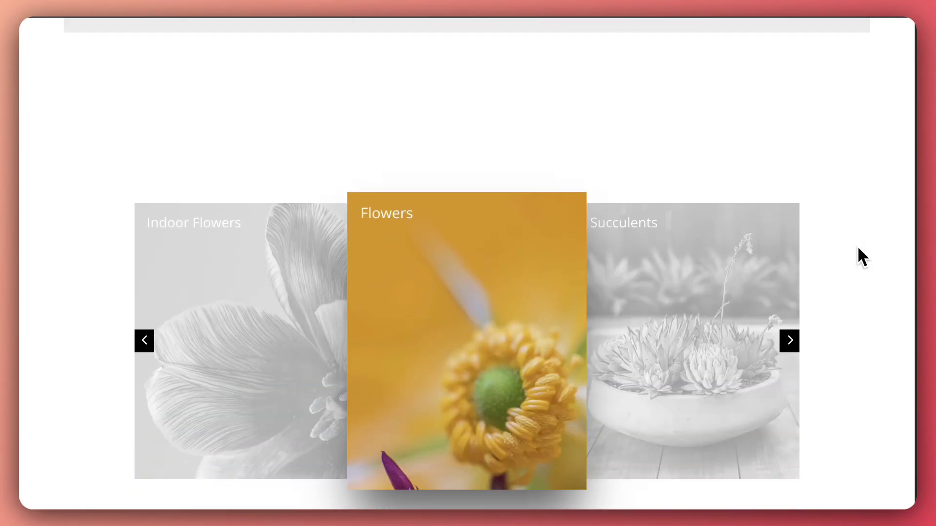
scroll(838, 263, down, 2)
click(791, 244)
click(793, 246)
click(792, 244)
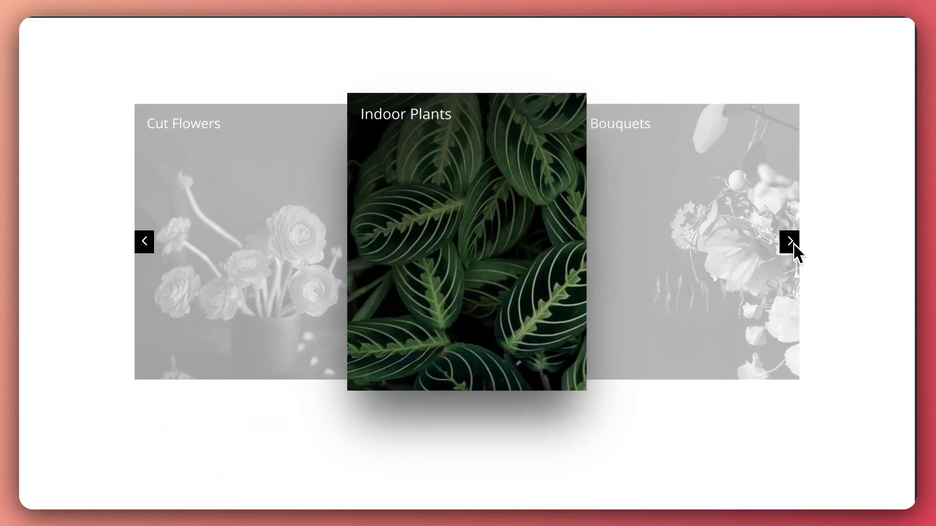
scroll(794, 251, down, 5)
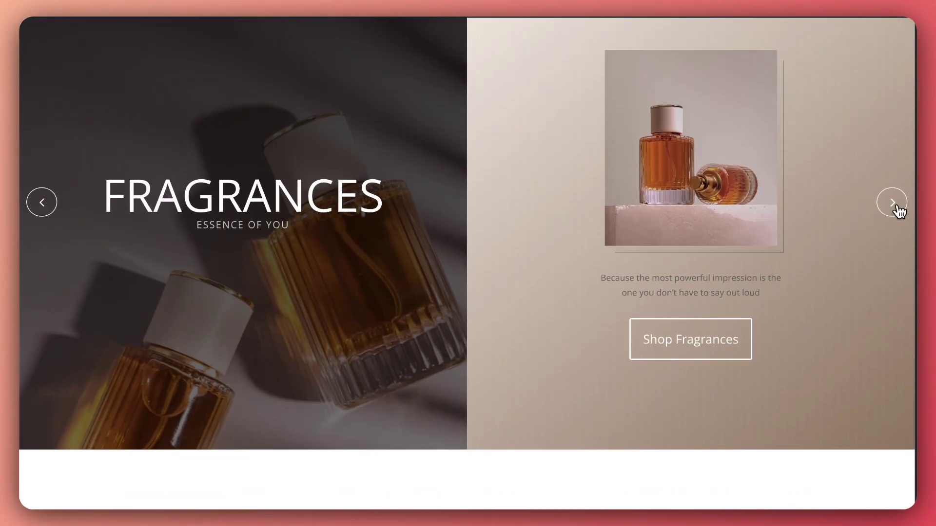
click(895, 209)
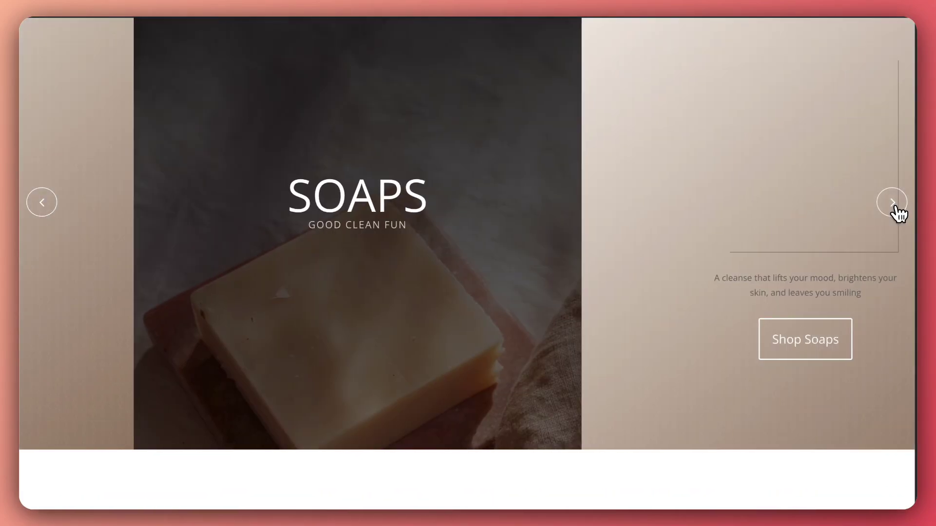
click(895, 208)
scroll(897, 215, down, 6)
scroll(897, 215, down, 1)
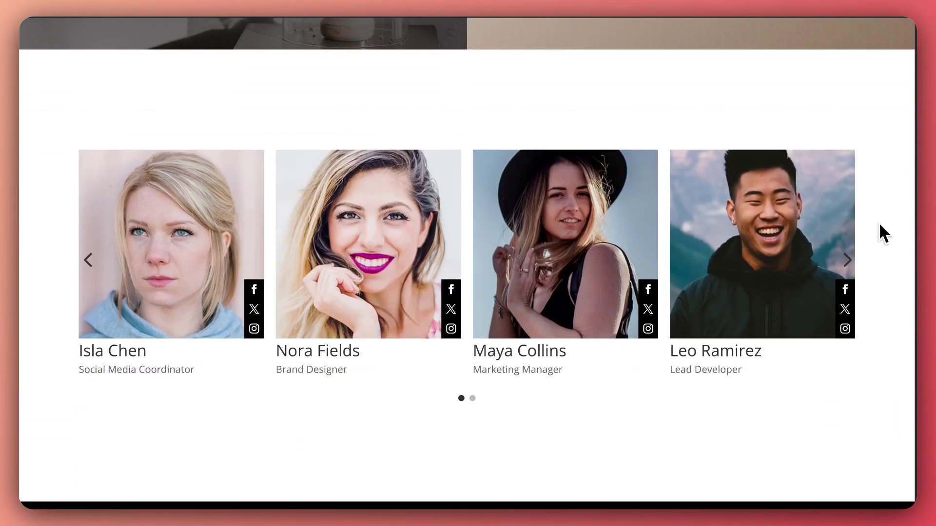
click(851, 264)
click(851, 265)
click(849, 263)
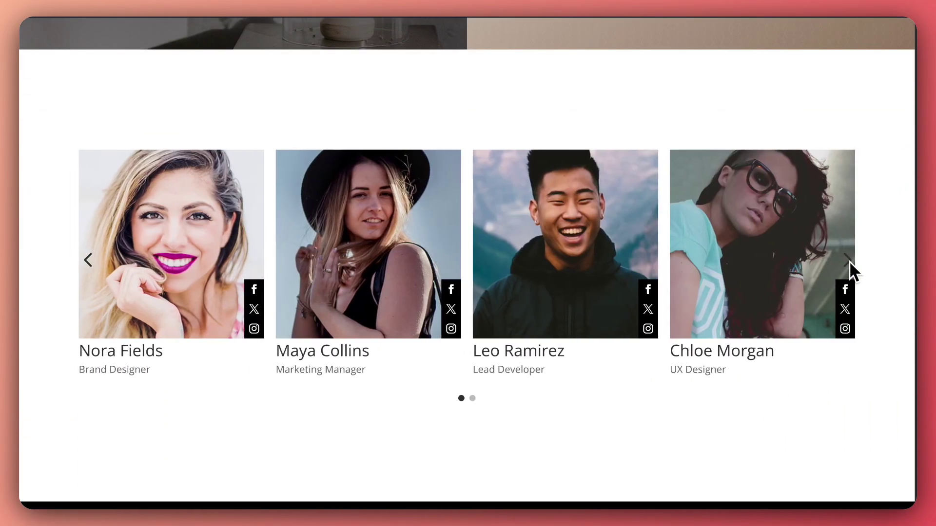
Advance the food carousel two dishes to Chips and Salsa
scroll(850, 271, down, 7)
click(904, 315)
click(904, 315)
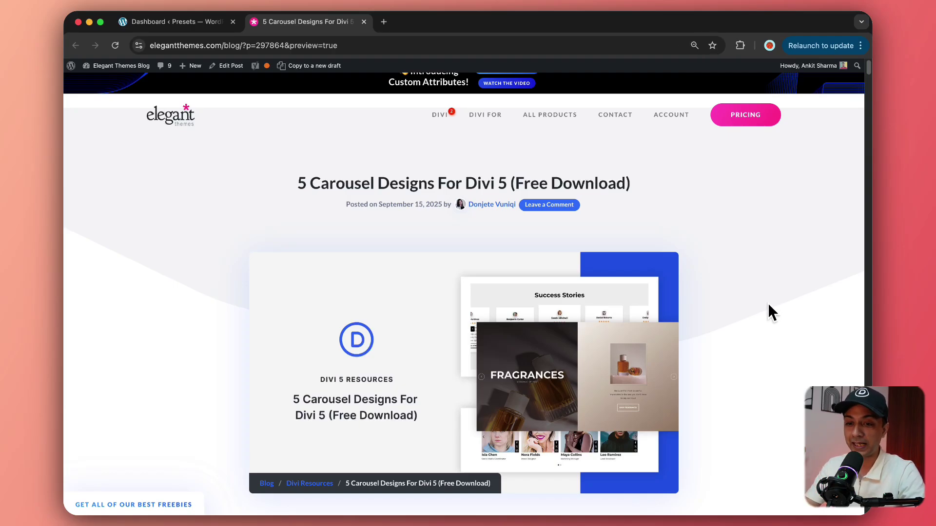
Jump to the Download 5 Carousel Sections part and paste an email address into the download form
scroll(768, 305, down, 10)
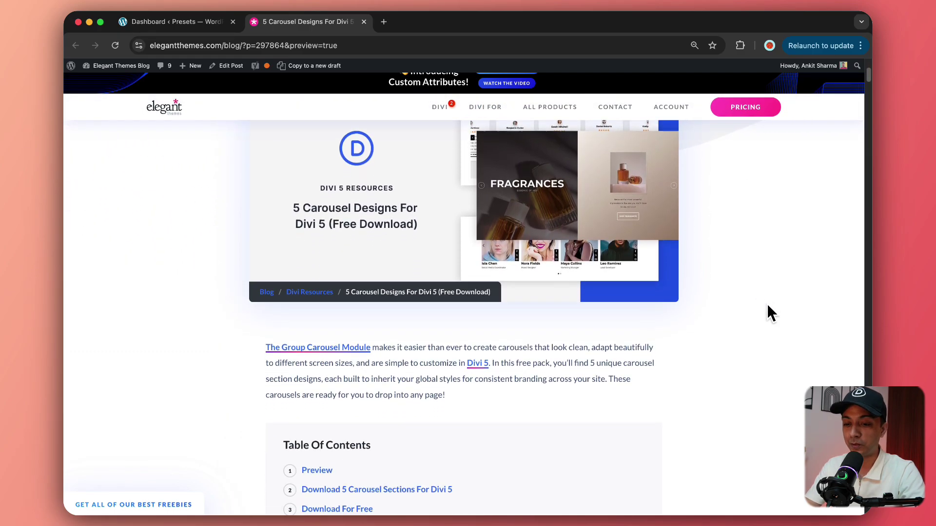
scroll(764, 306, down, 4)
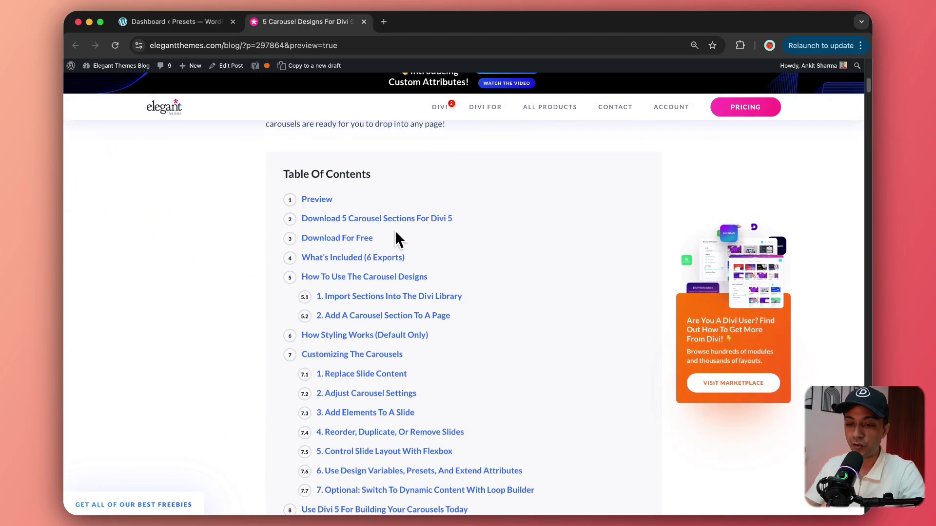
click(323, 223)
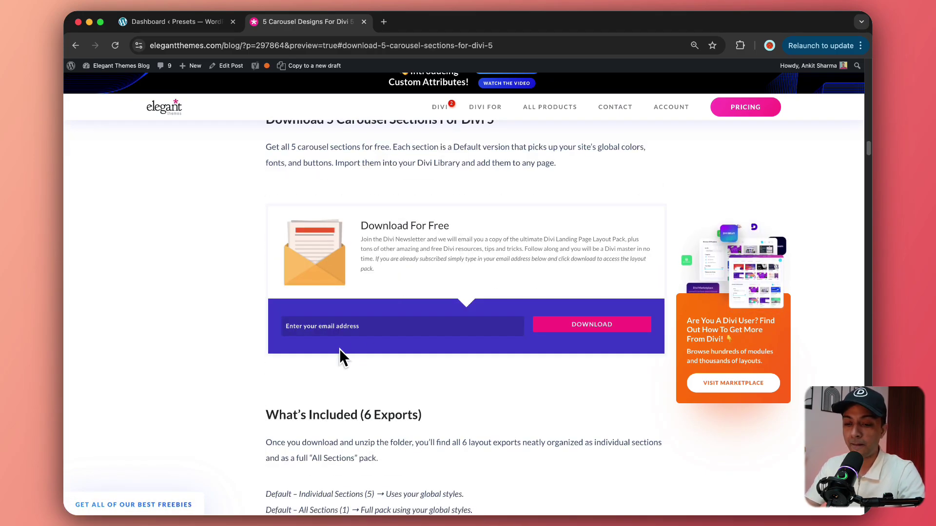
click(376, 324)
key(super+v)
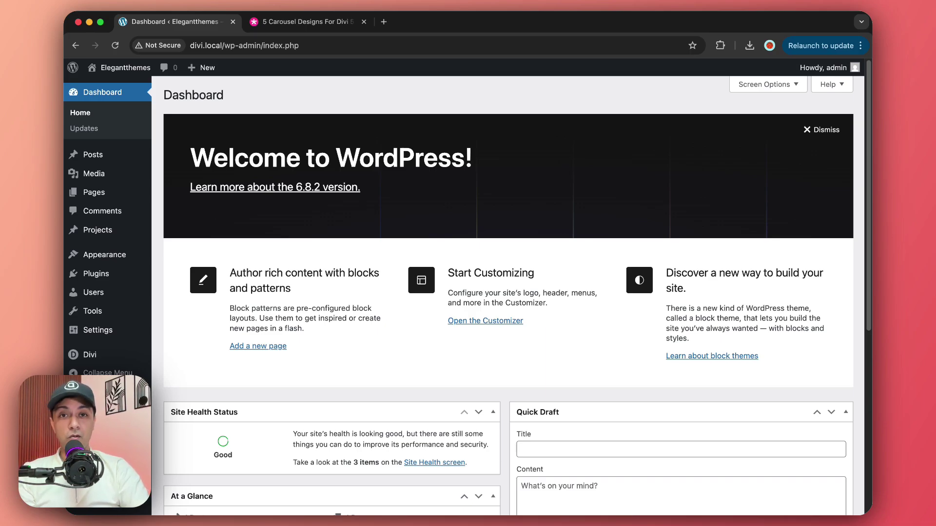
Go to Divi > Divi Library to show the saved Layouts list
mouse_move(78, 355)
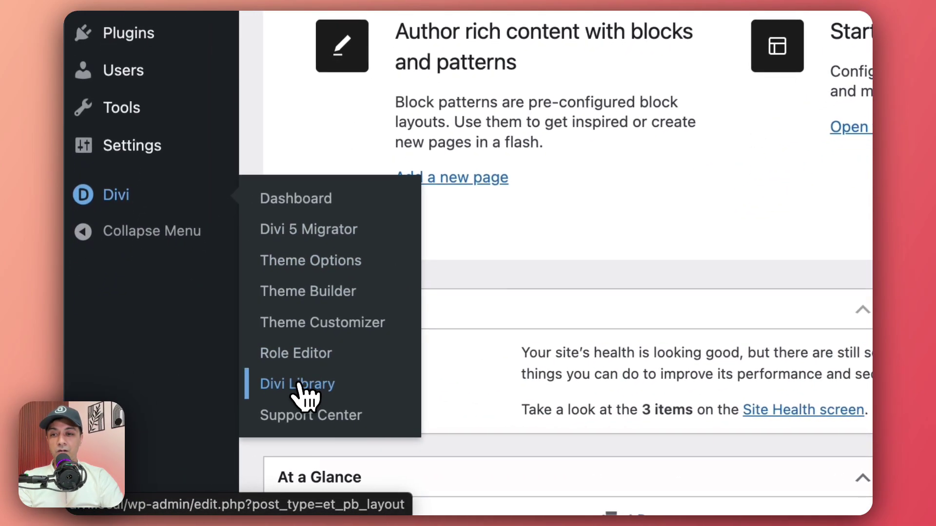
click(252, 410)
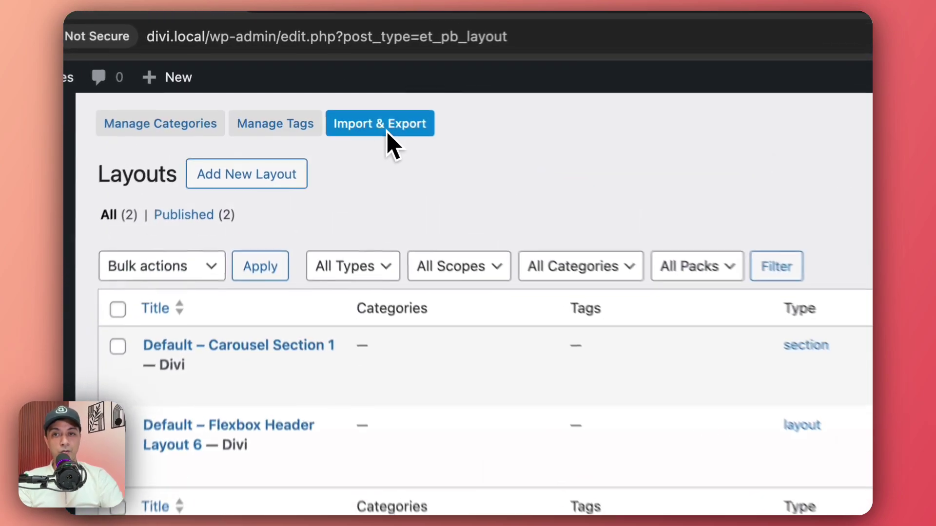
In the Library's Import tab, choose the Default – Carousel Section 3.json file for import
click(322, 97)
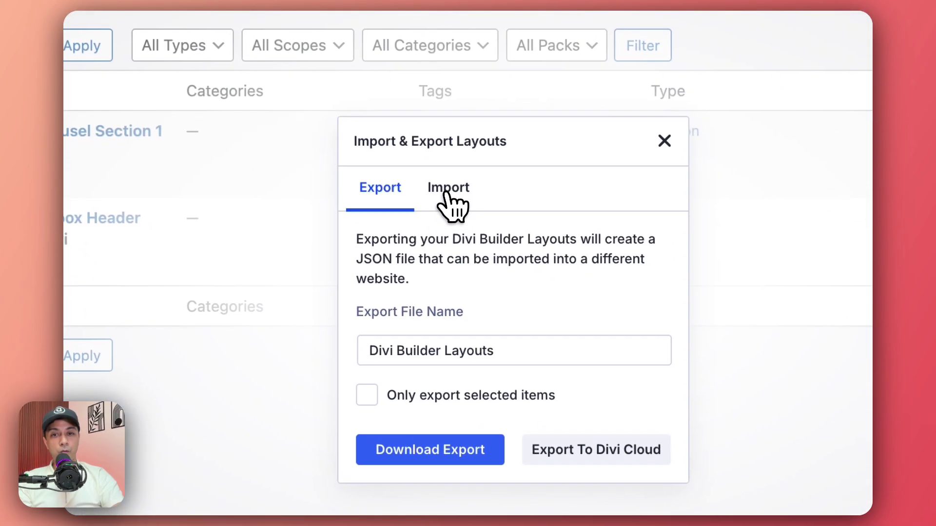
click(604, 403)
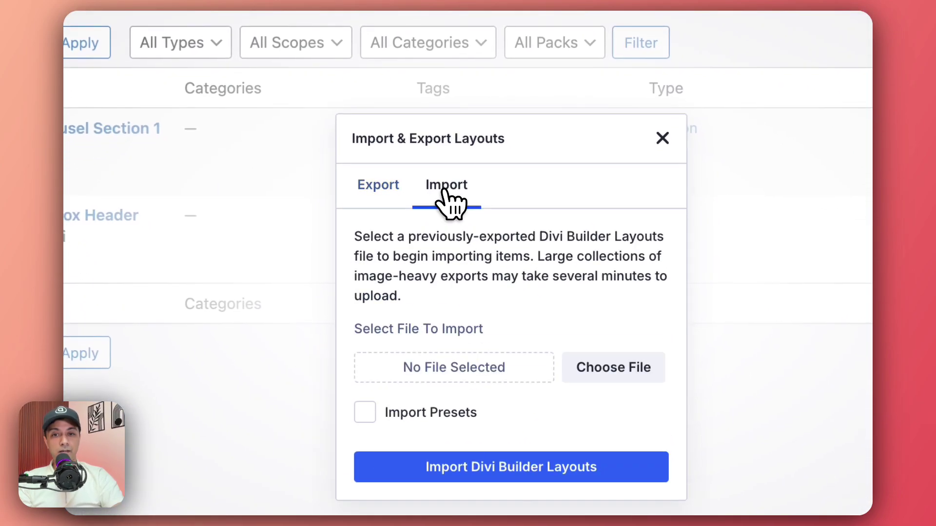
click(582, 375)
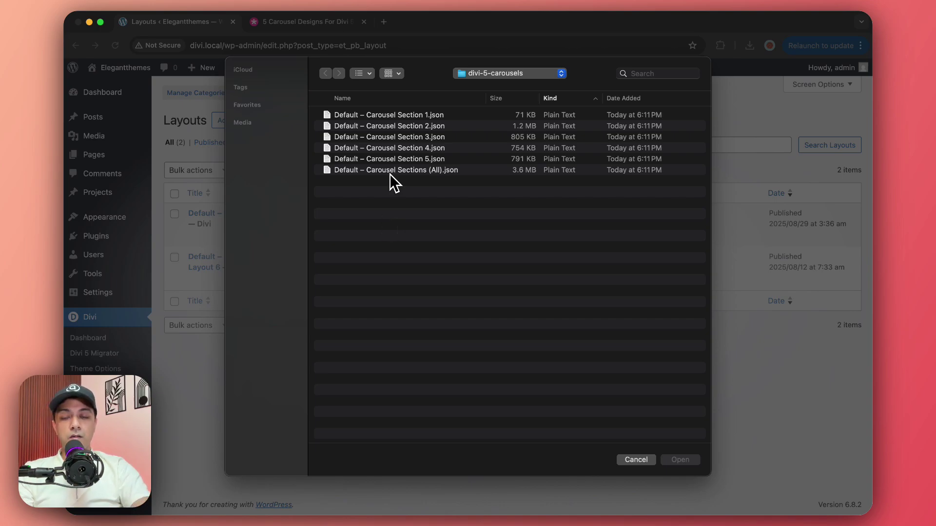
click(376, 118)
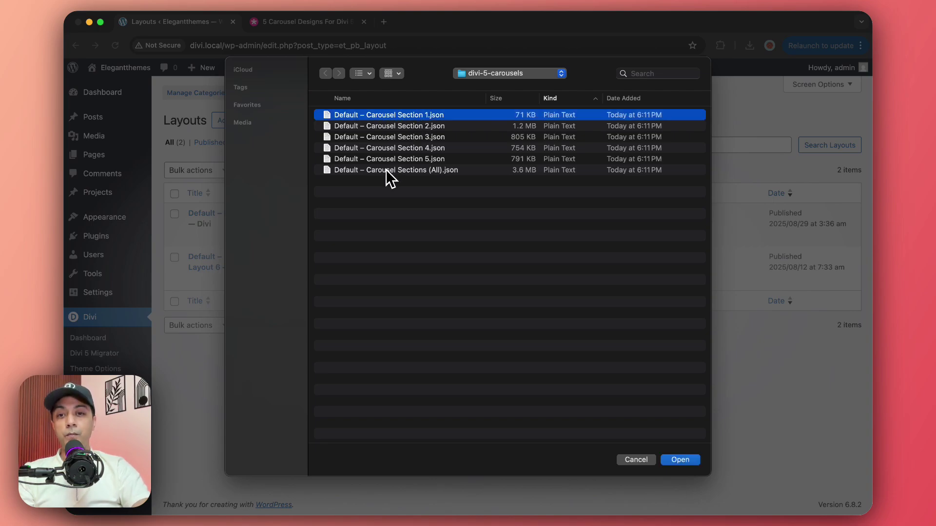
click(405, 170)
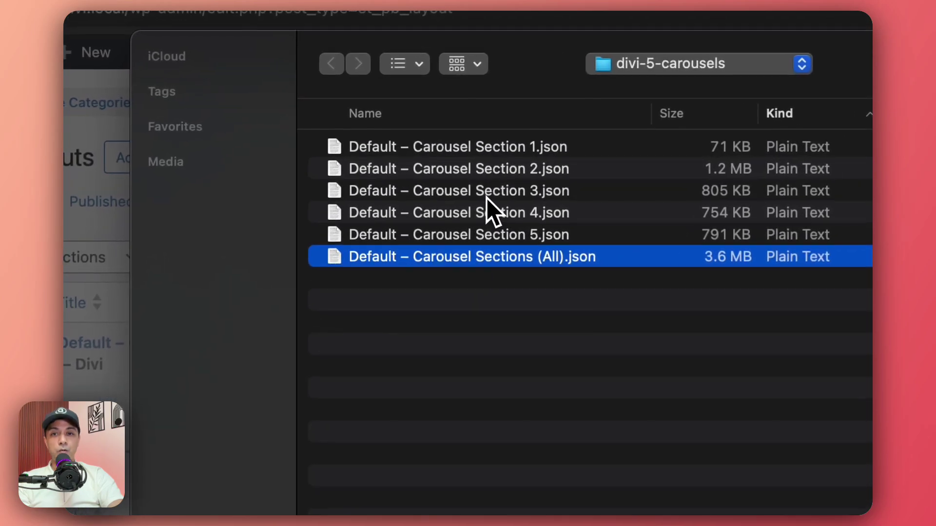
click(487, 196)
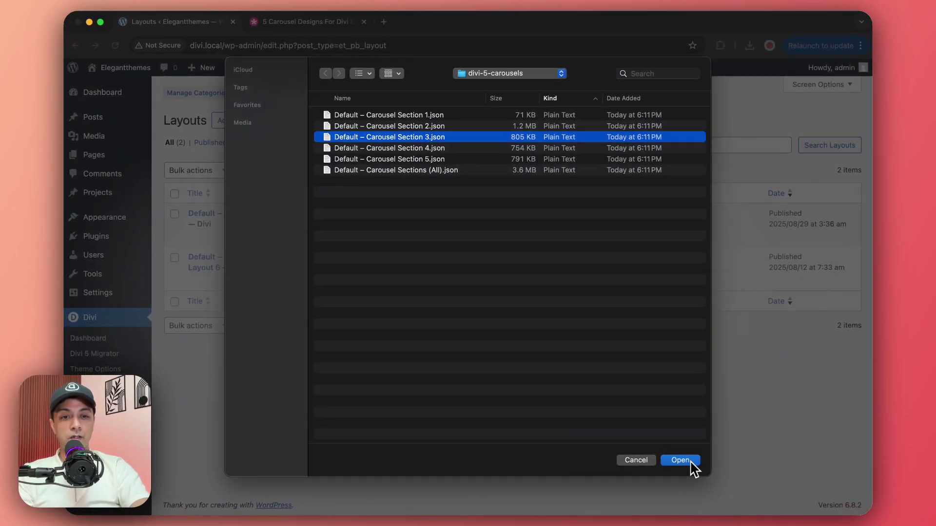
click(680, 460)
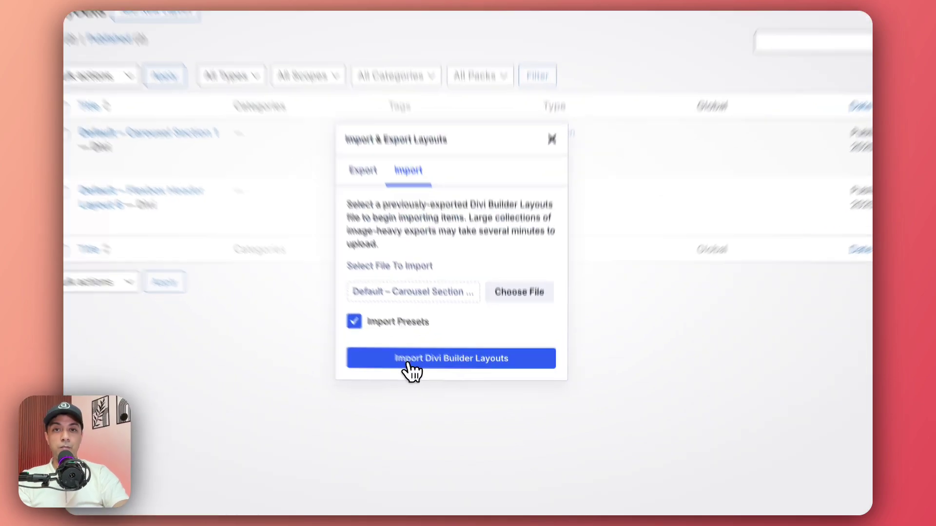
Import the carousel layout with presets, then save a draft page 'Carousel' and switch it to Divi Builder
click(437, 385)
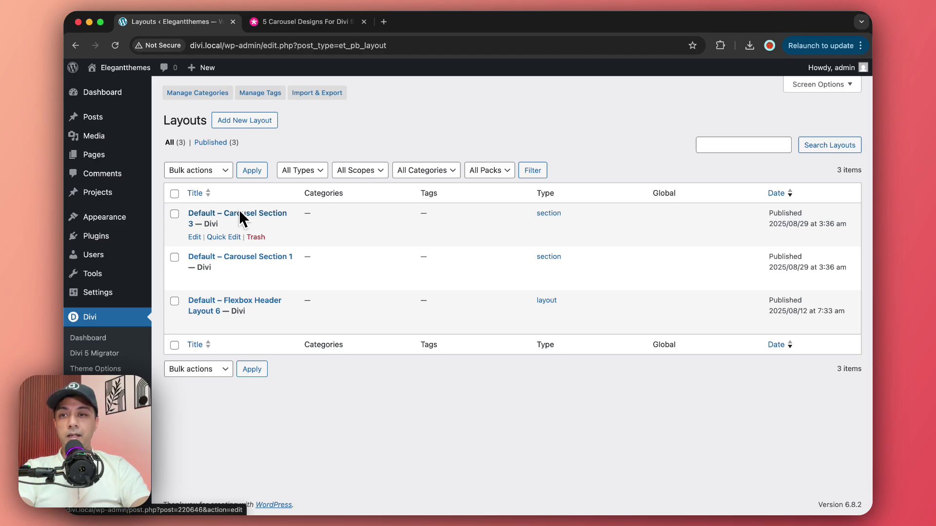
click(139, 155)
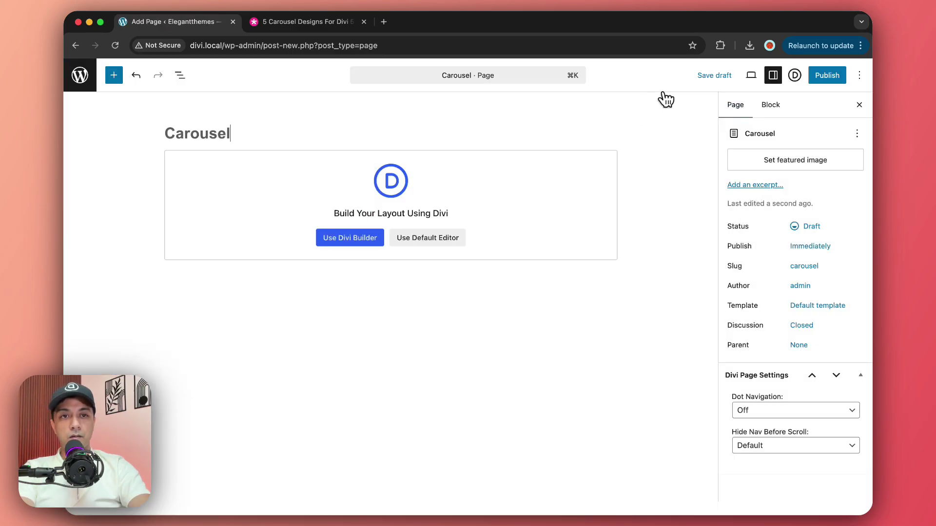
click(715, 75)
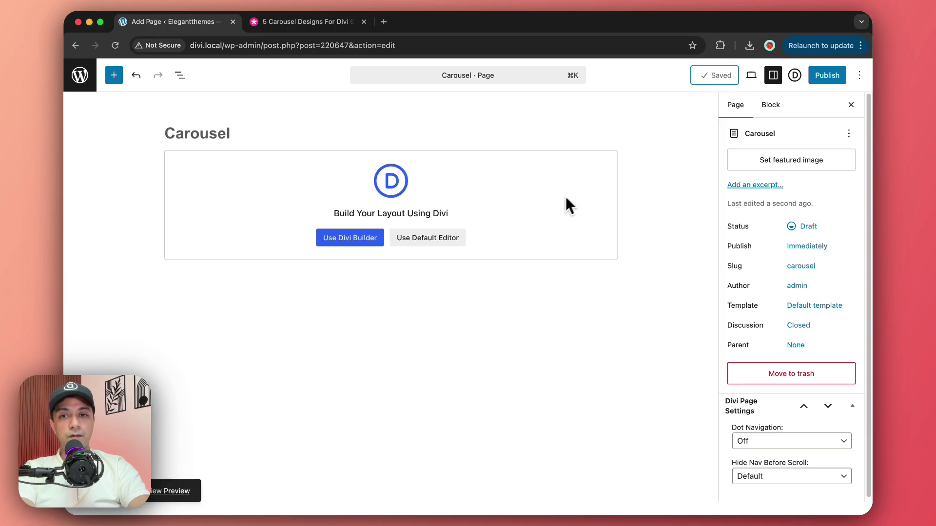
click(336, 241)
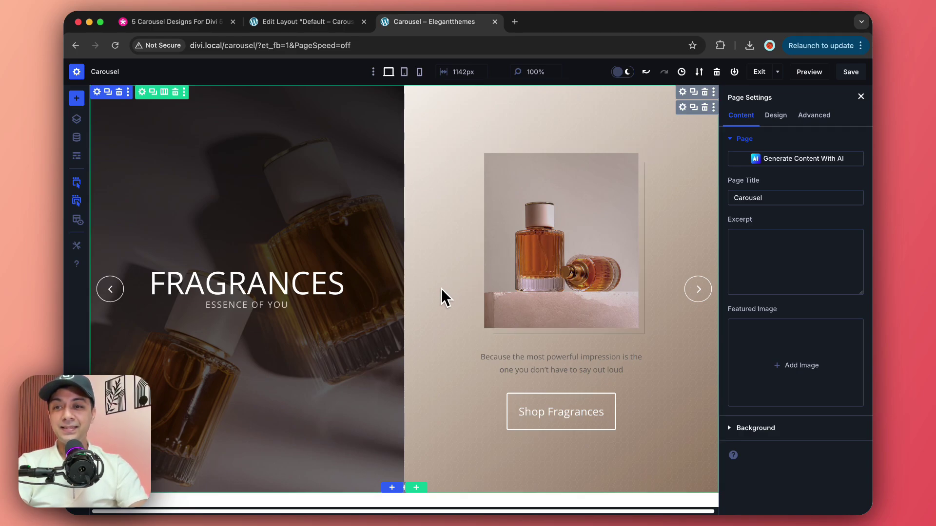
Advance the carousel two slides and open settings for the SOAPS heading, description text and Shop Soaps button
click(699, 289)
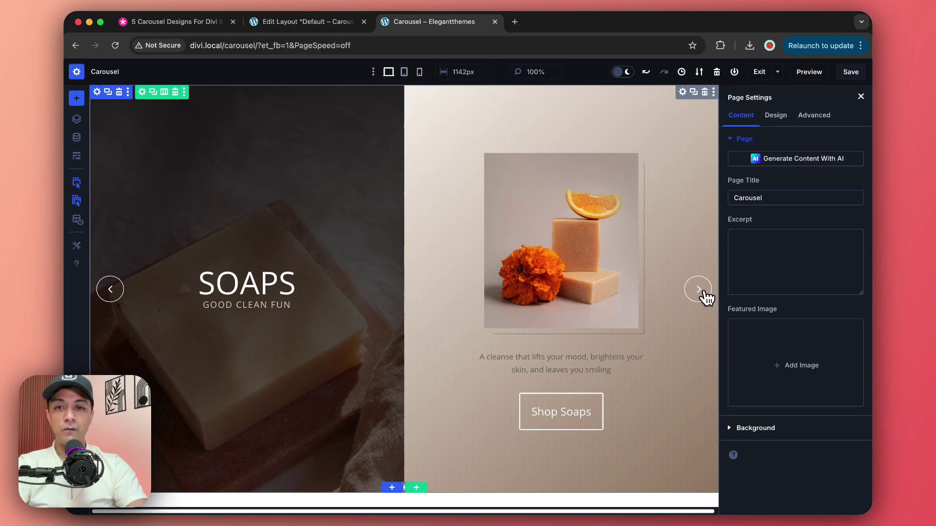
click(698, 289)
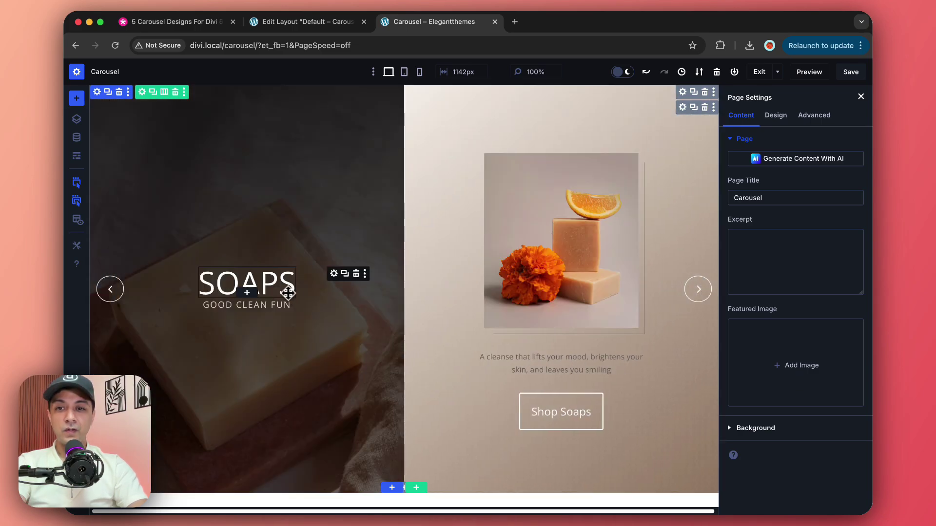
click(281, 295)
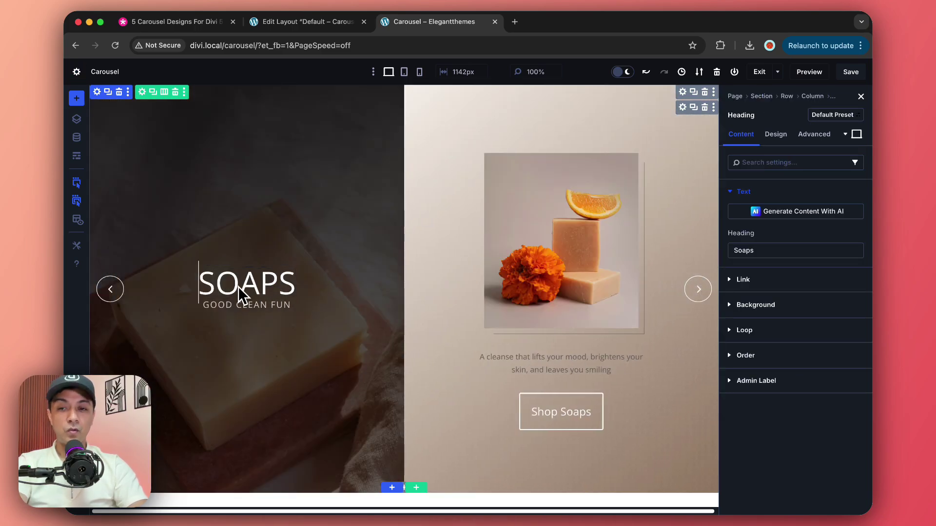
click(512, 363)
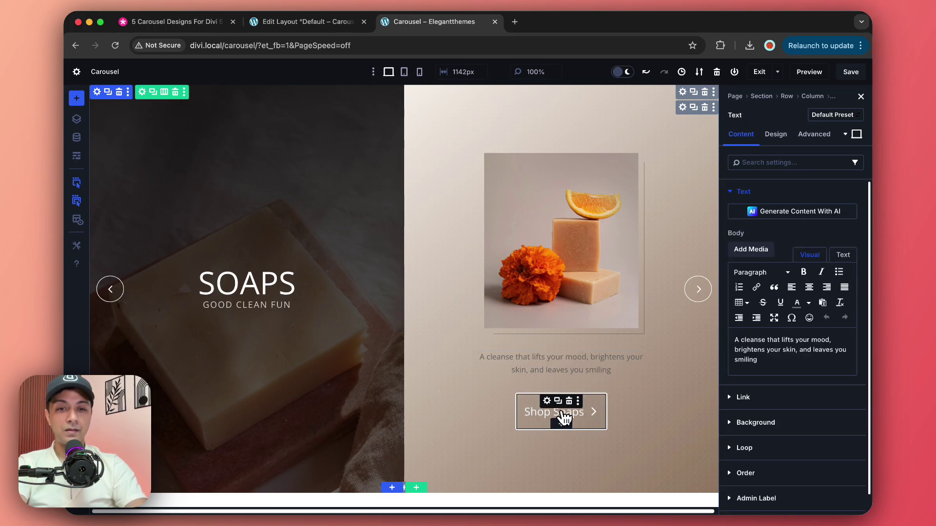
click(548, 402)
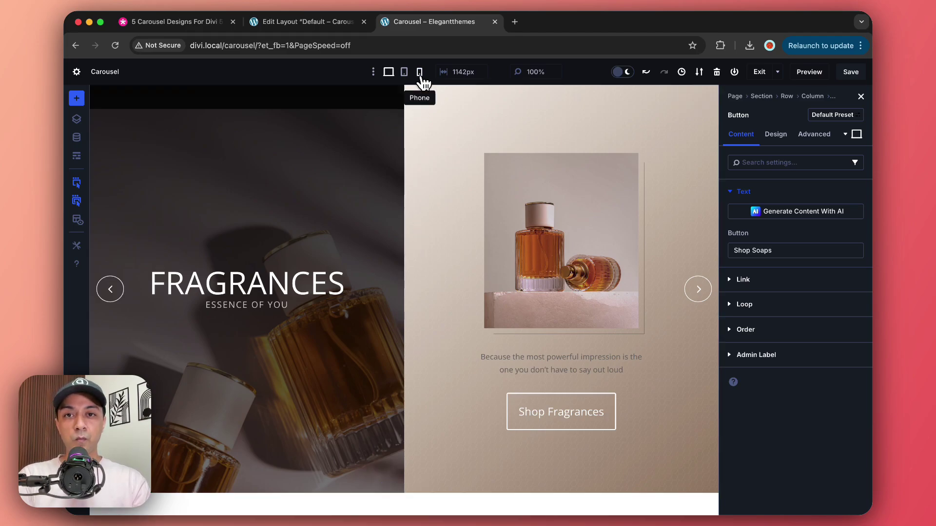
click(419, 71)
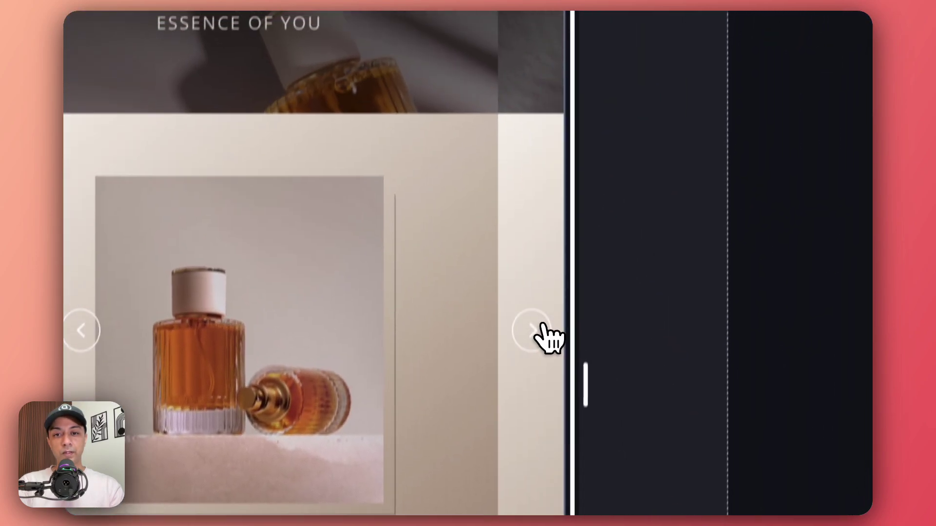
click(635, 287)
click(525, 384)
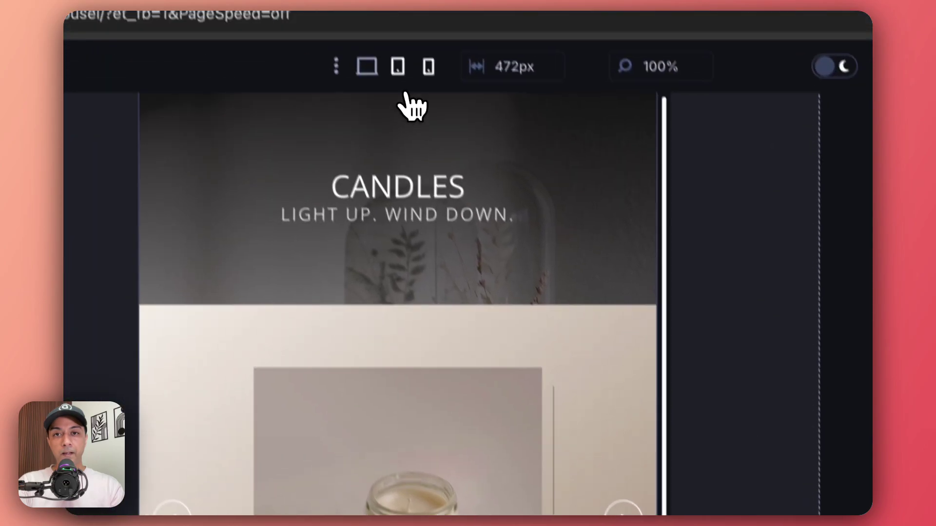
click(398, 66)
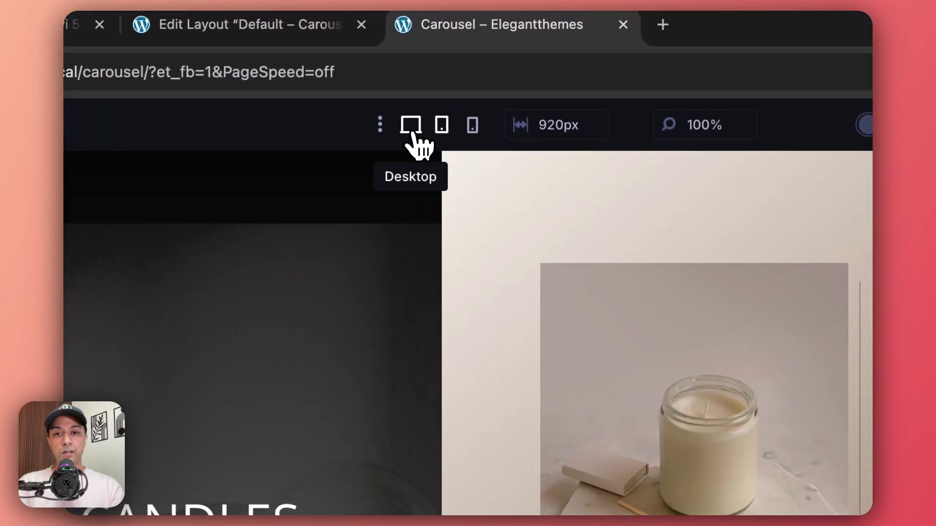
click(411, 128)
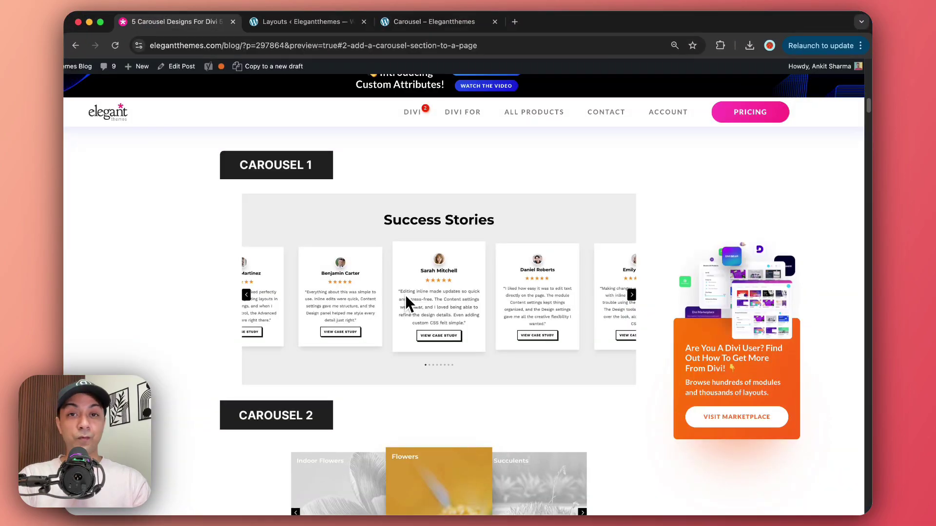
Scroll the blog post past Carousels 1 and 2 to reveal the Carousel 3 Fragrances slider
scroll(409, 304, down, 4)
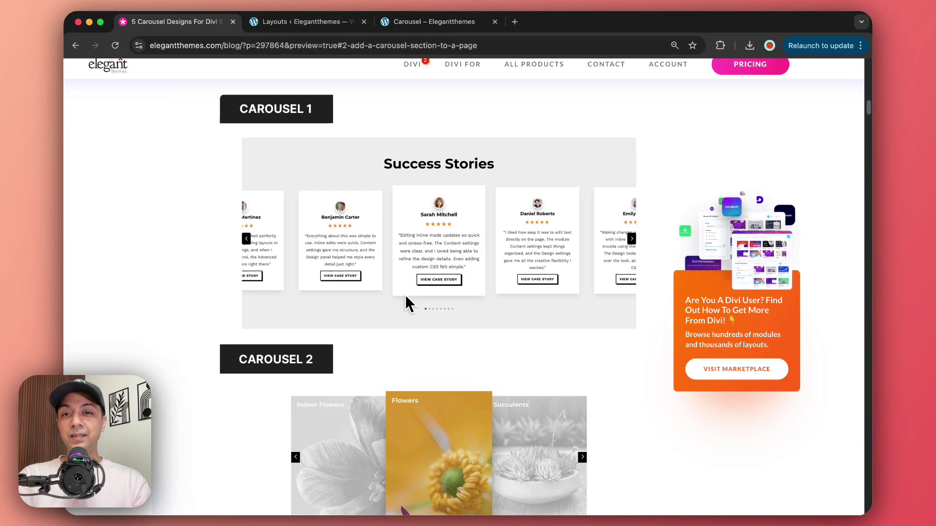
scroll(408, 303, down, 6)
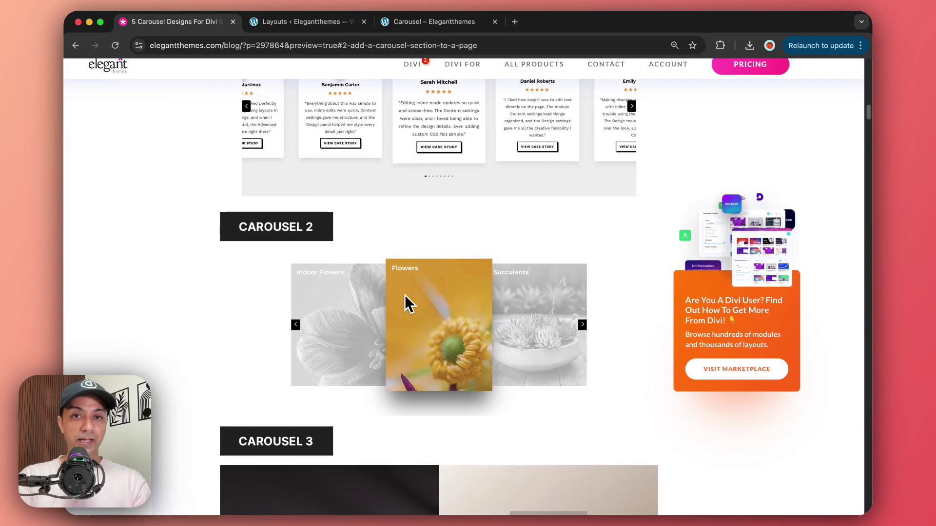
scroll(406, 303, down, 6)
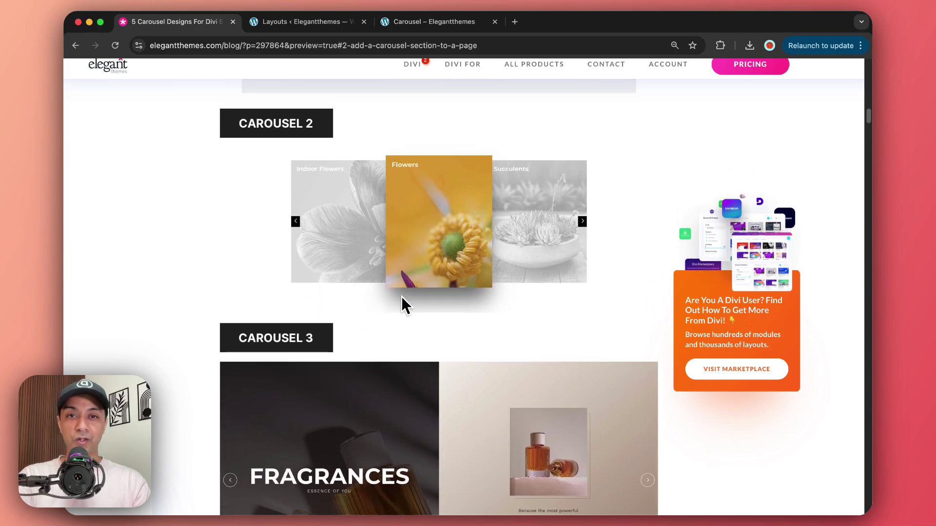
scroll(401, 300, down, 2)
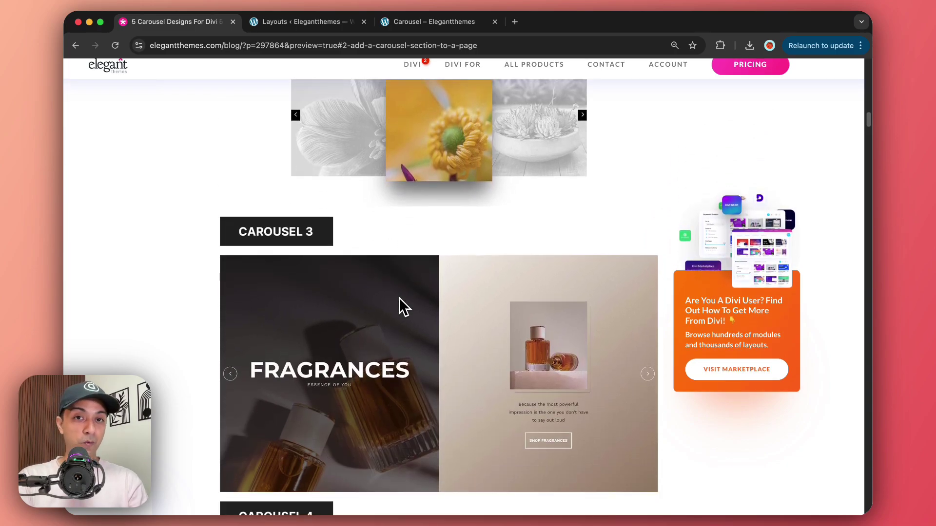